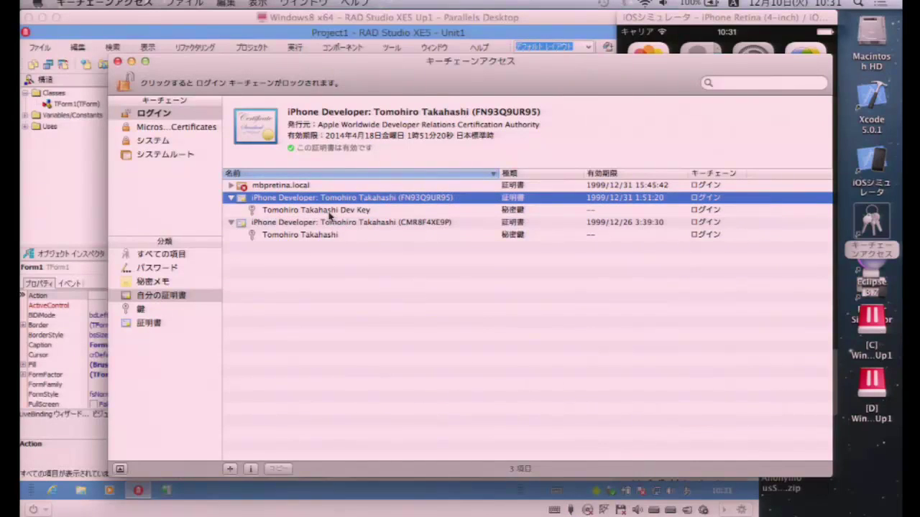
# - Show the August 2014 iPhone Developer certificate's details and expand both certificates to reveal their private keys
pyautogui.click(327, 224)
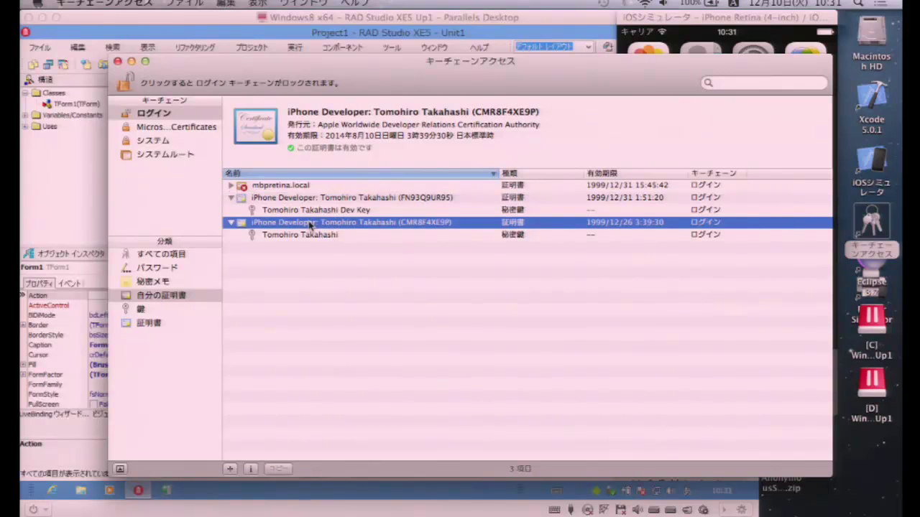
pyautogui.click(230, 223)
pyautogui.click(231, 198)
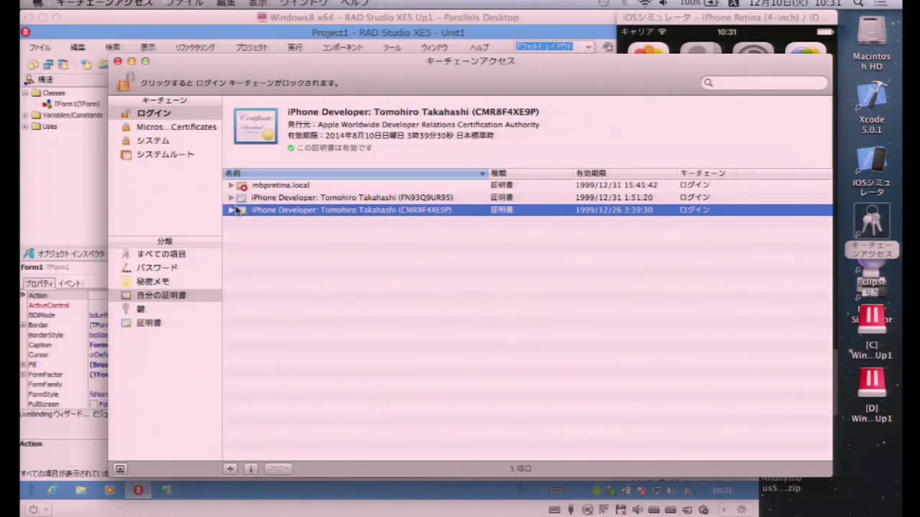
pyautogui.click(231, 210)
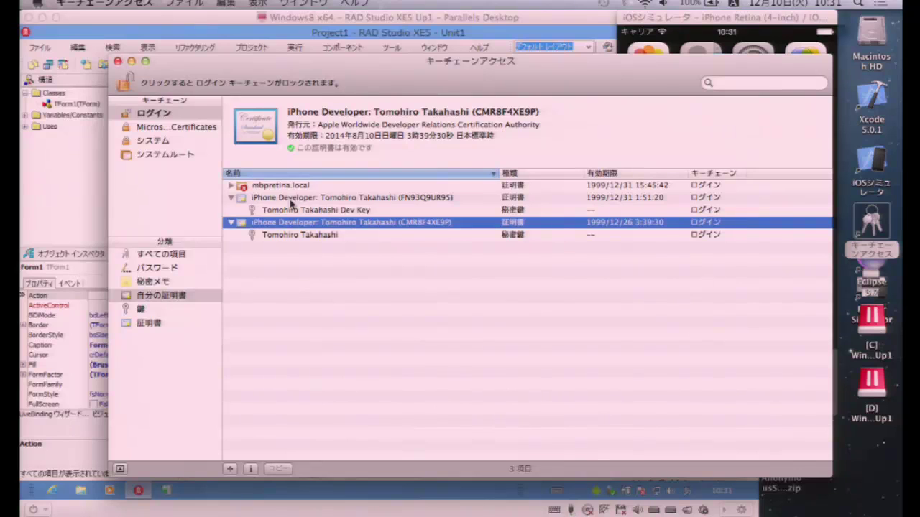
pyautogui.click(400, 201)
pyautogui.rightClick(400, 200)
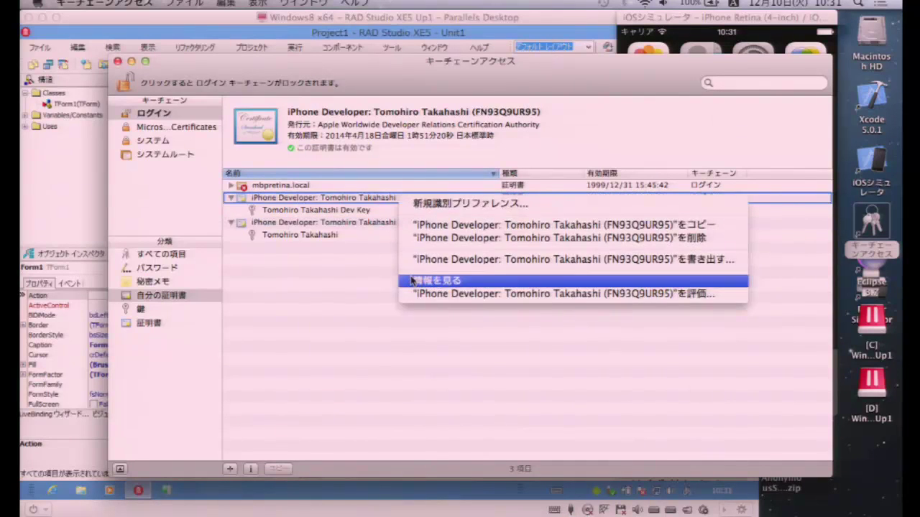
pyautogui.click(319, 246)
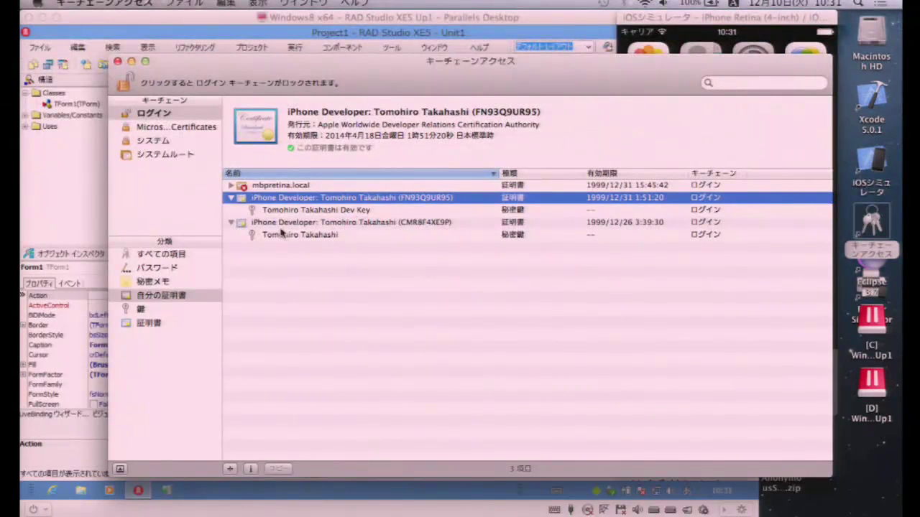
pyautogui.click(383, 227)
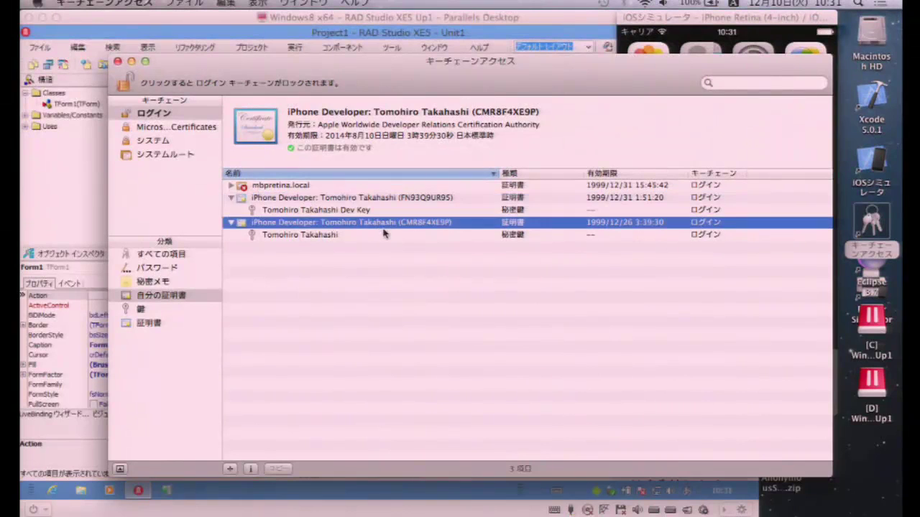
pyautogui.click(280, 199)
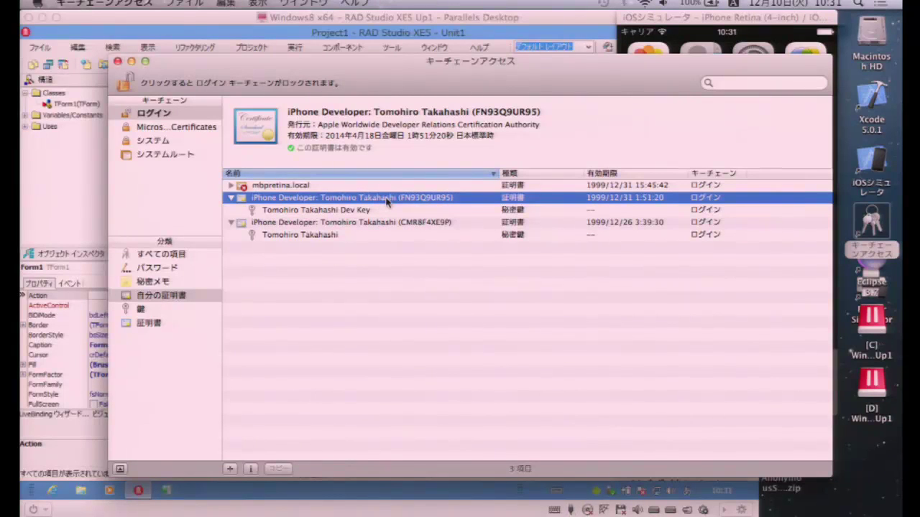
pyautogui.click(400, 223)
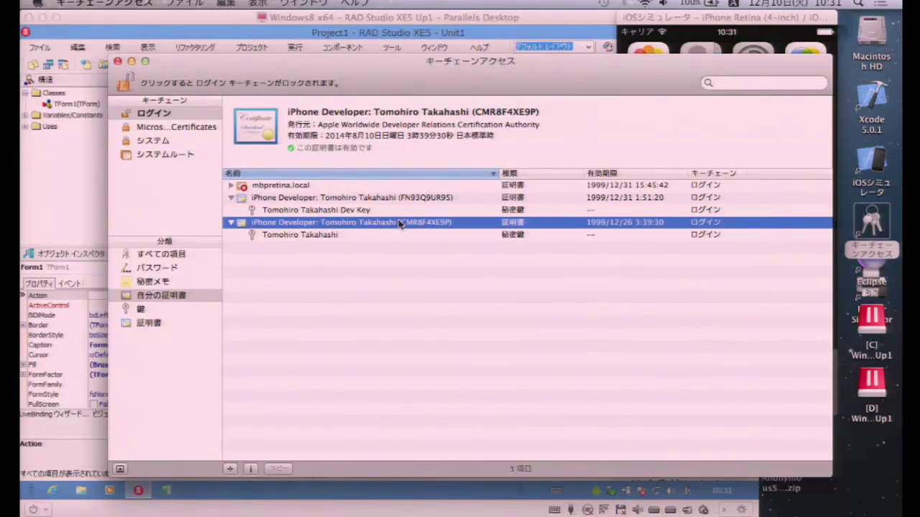
# - View the August 2014 certificate's info window, select its common-name ID, then return to RAD Studio
pyautogui.rightClick(400, 224)
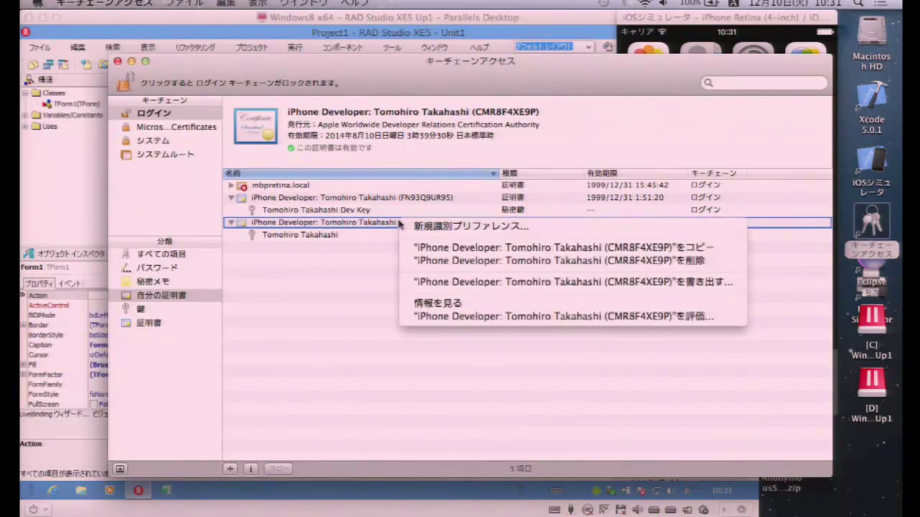
pyautogui.click(448, 304)
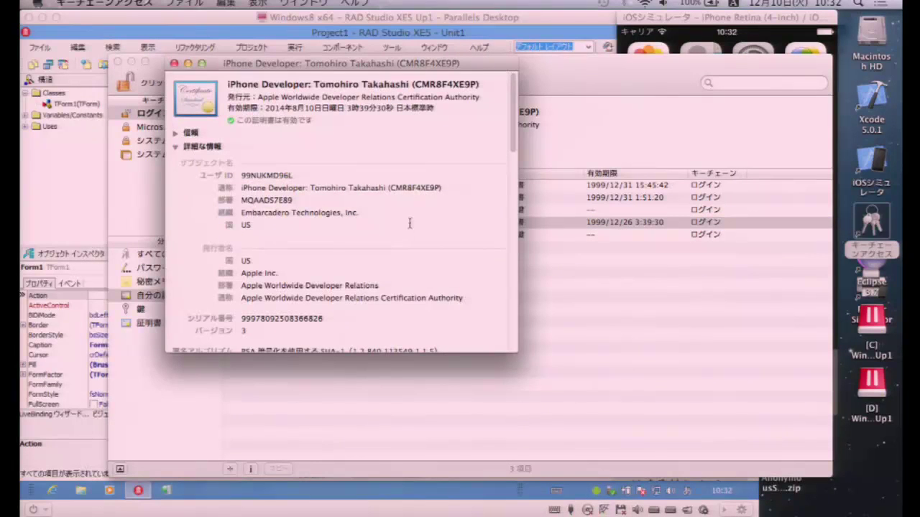
pyautogui.doubleClick(409, 187)
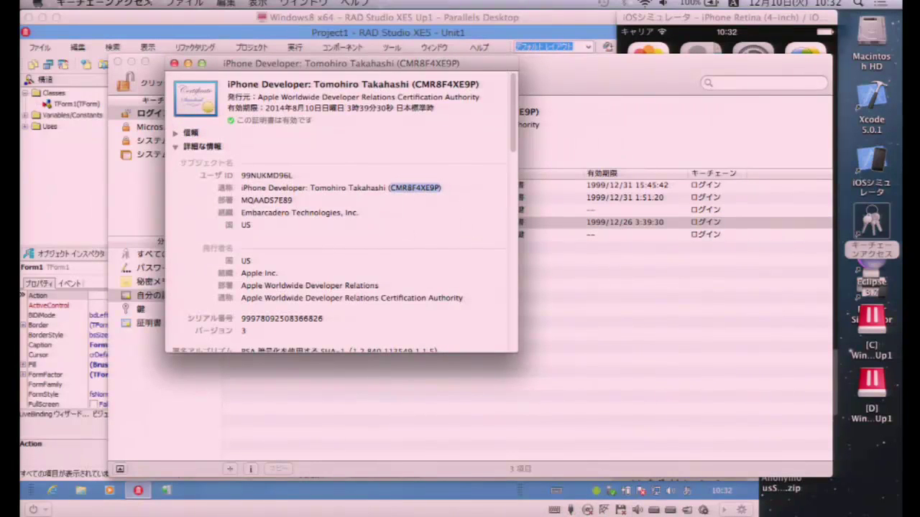
pyautogui.click(173, 63)
pyautogui.click(180, 44)
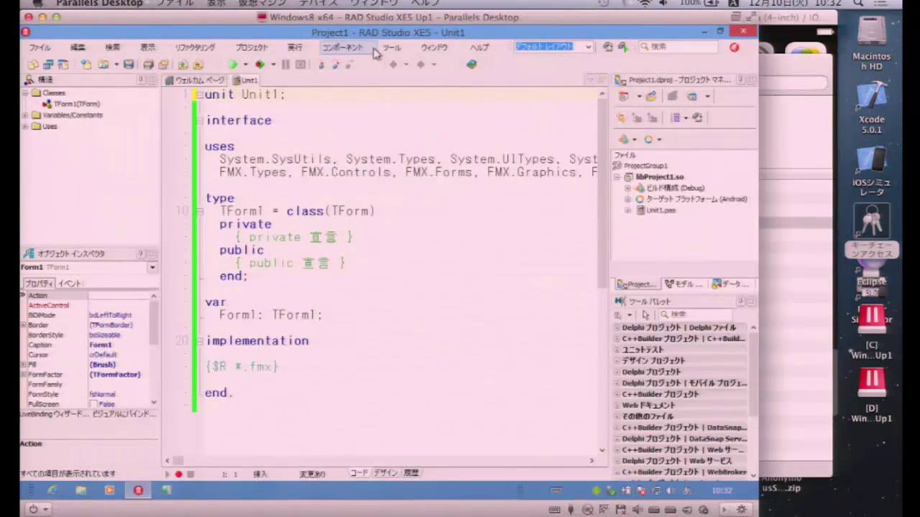
pyautogui.click(392, 47)
pyautogui.click(410, 63)
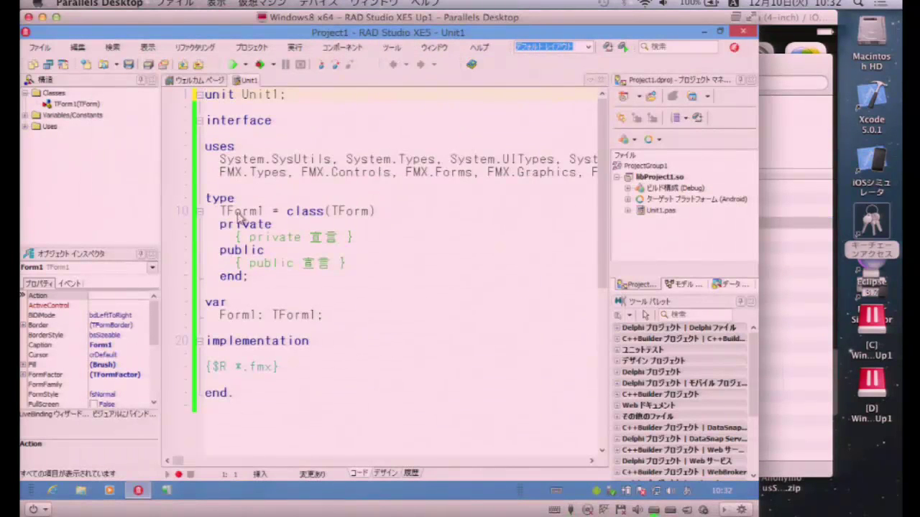
pyautogui.scroll(8, 232, 212)
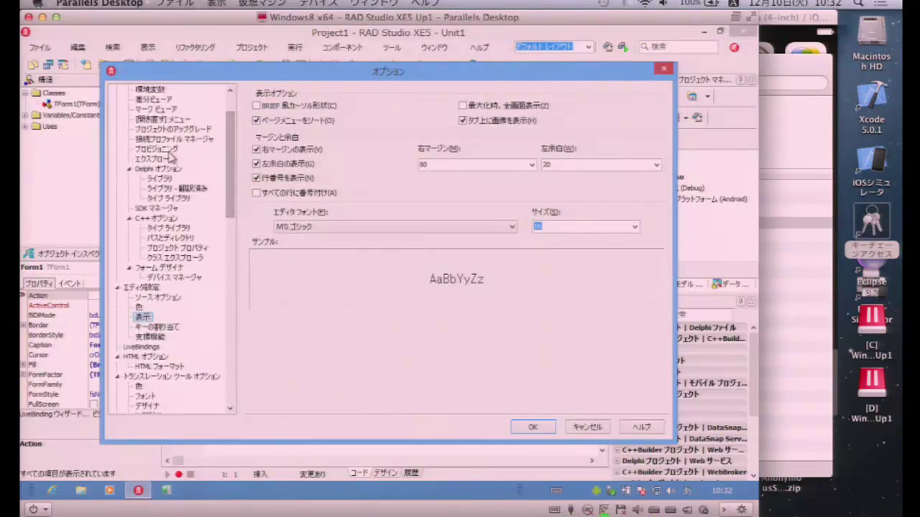
pyautogui.click(169, 151)
pyautogui.click(329, 121)
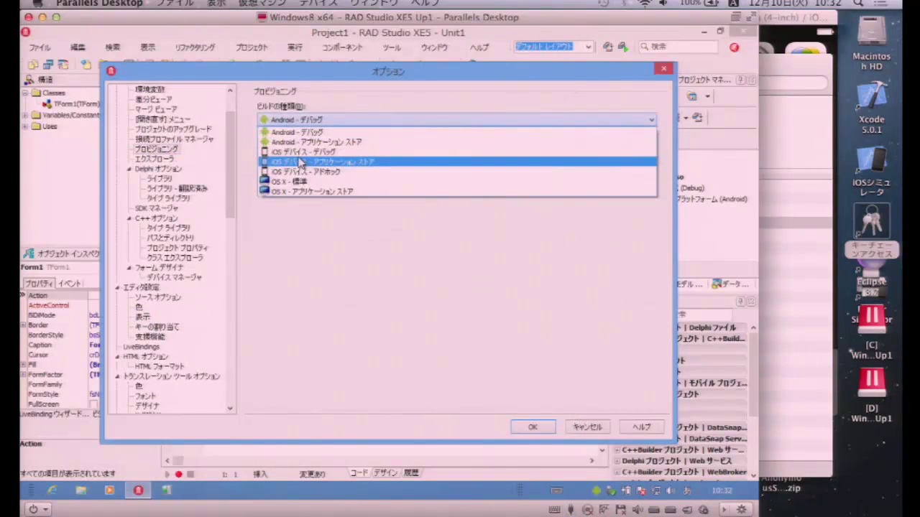
pyautogui.click(300, 148)
pyautogui.click(324, 152)
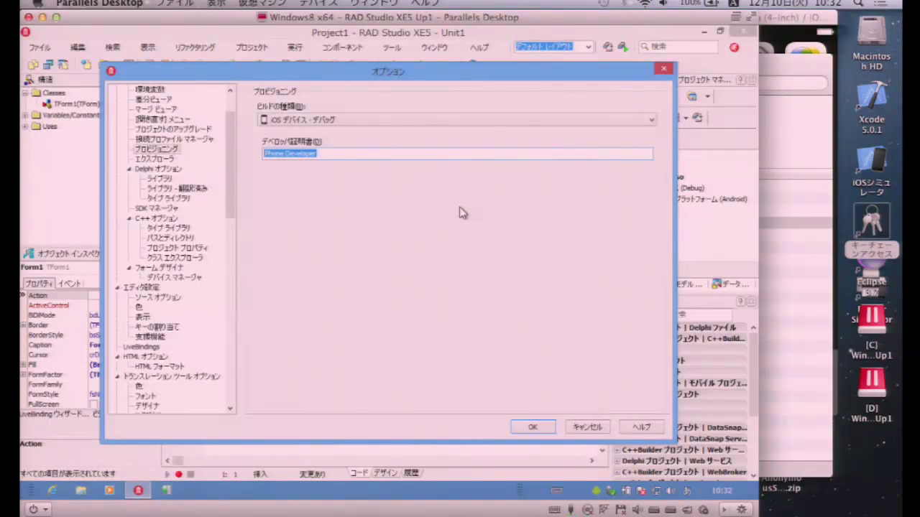
pyautogui.write('CMR8P4KE9P')
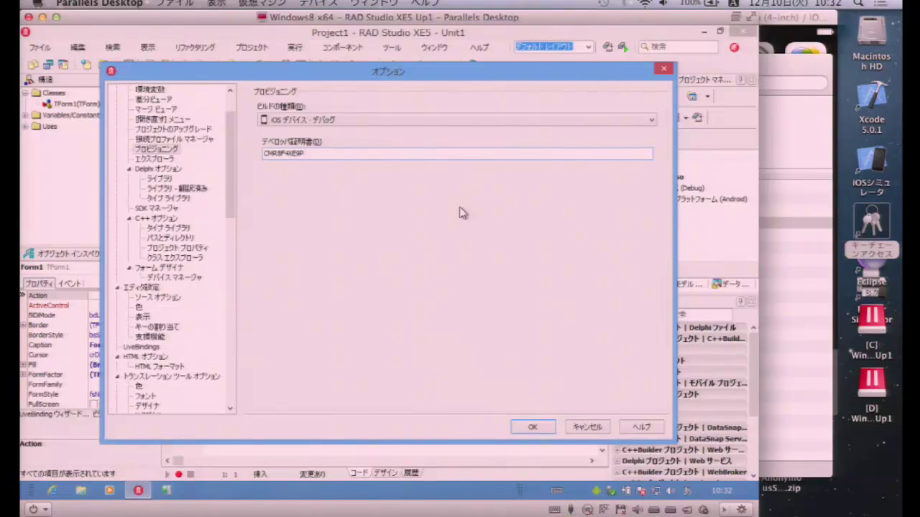
pyautogui.click(586, 430)
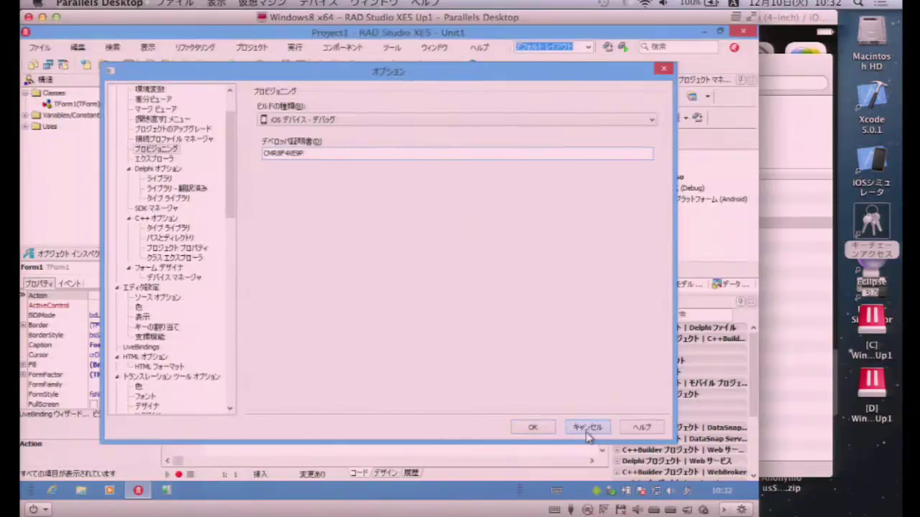
# - Bring up Project Options on the Provisioning page
pyautogui.click(295, 48)
pyautogui.click(252, 48)
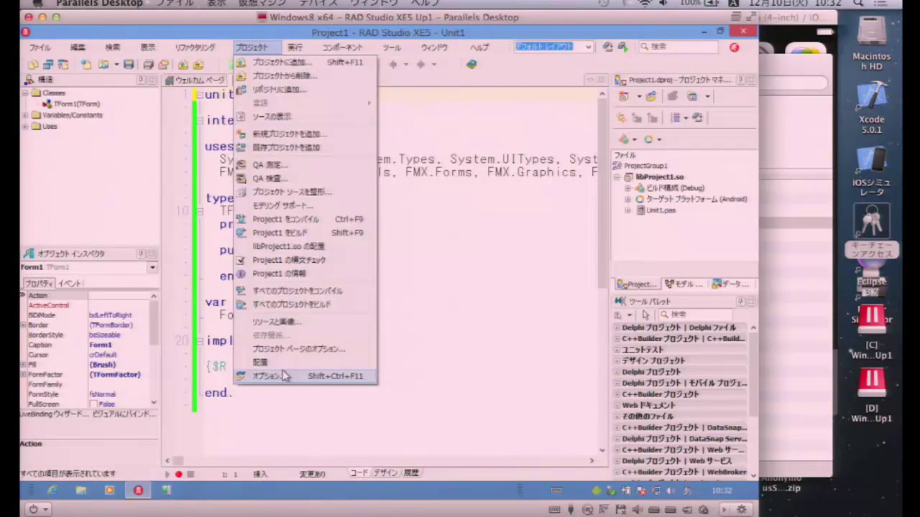
pyautogui.click(283, 376)
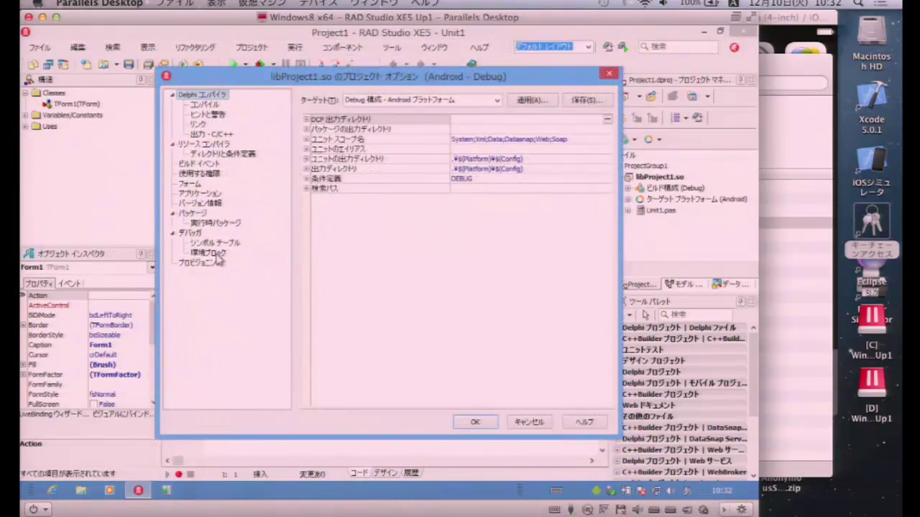
pyautogui.click(215, 262)
pyautogui.moveTo(295, 84); pyautogui.dragTo(285, 76)
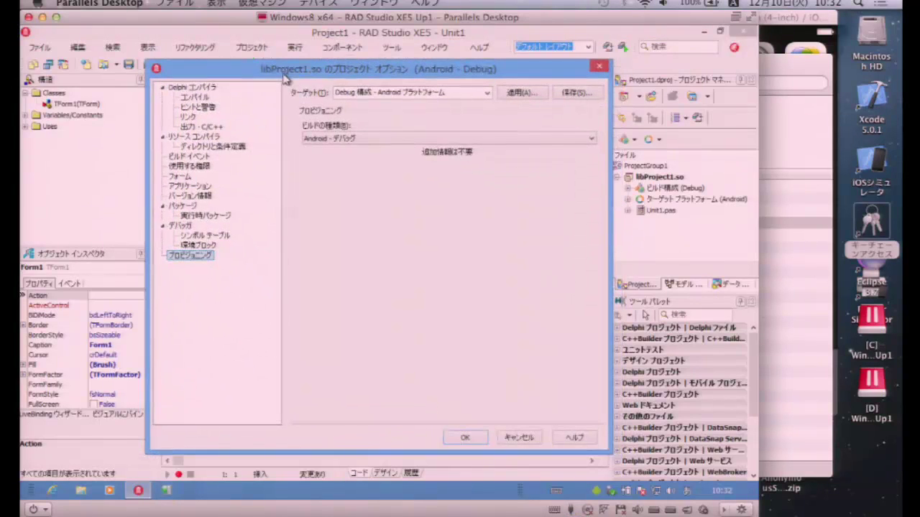
# - Target all configurations on iOS device platform, build type iOS Device - Debug, and paste the certificate ID
pyautogui.click(373, 94)
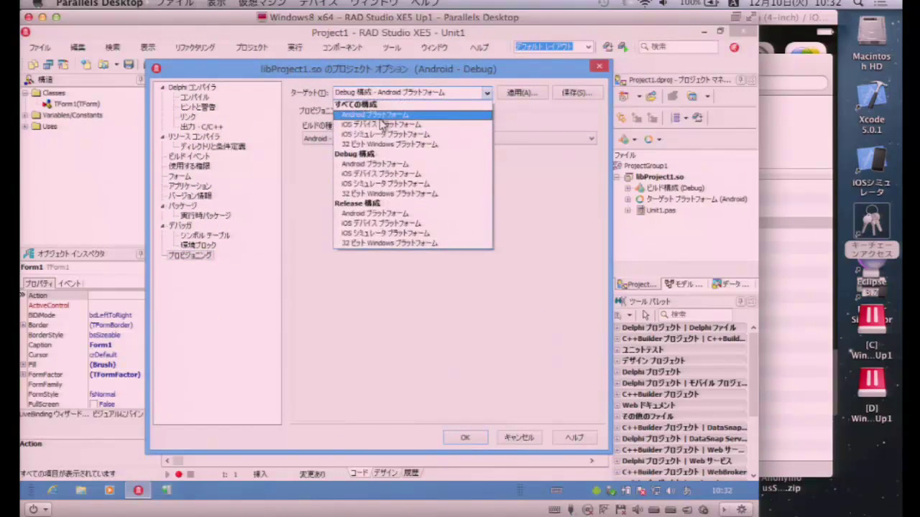
pyautogui.click(379, 125)
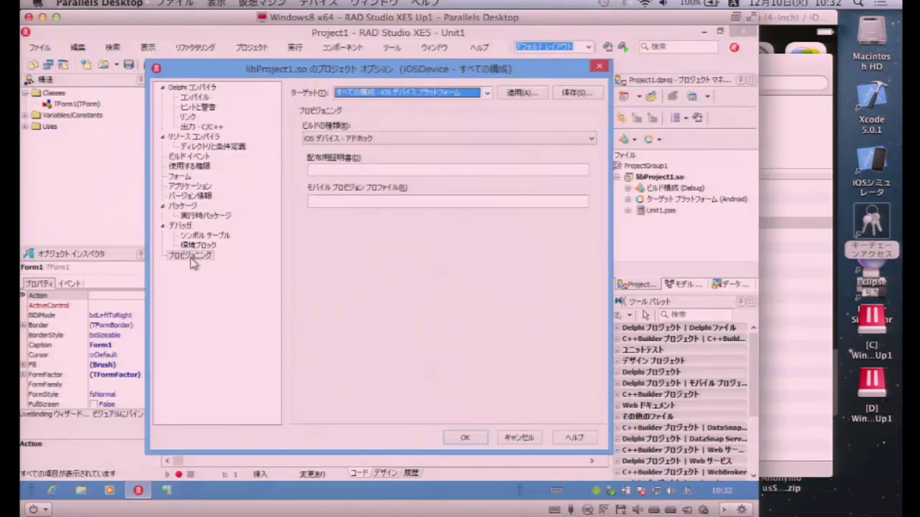
pyautogui.click(373, 140)
pyautogui.click(373, 143)
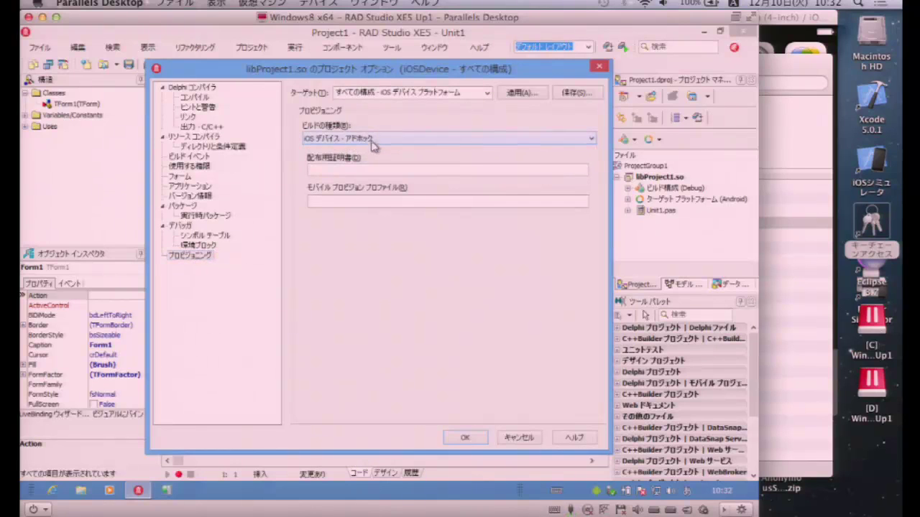
pyautogui.click(373, 140)
pyautogui.click(355, 165)
pyautogui.click(361, 169)
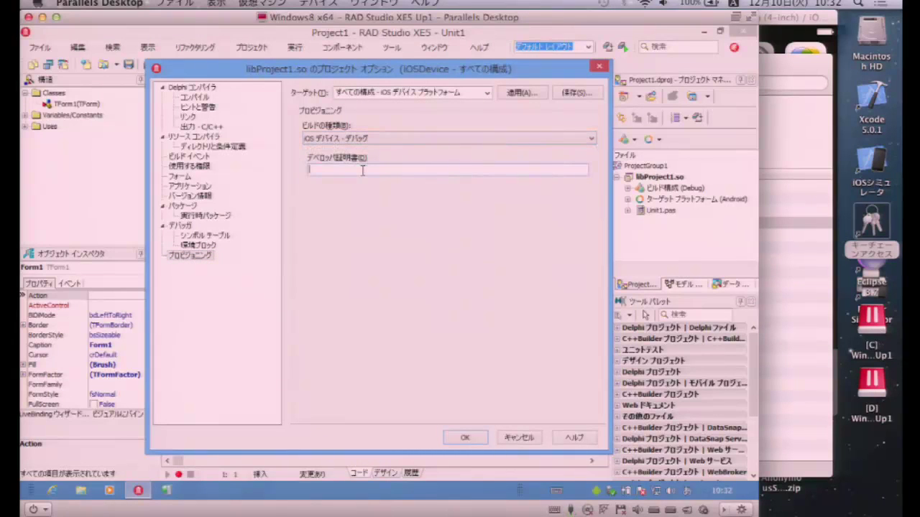
pyautogui.write('CMR8F4KE9F')
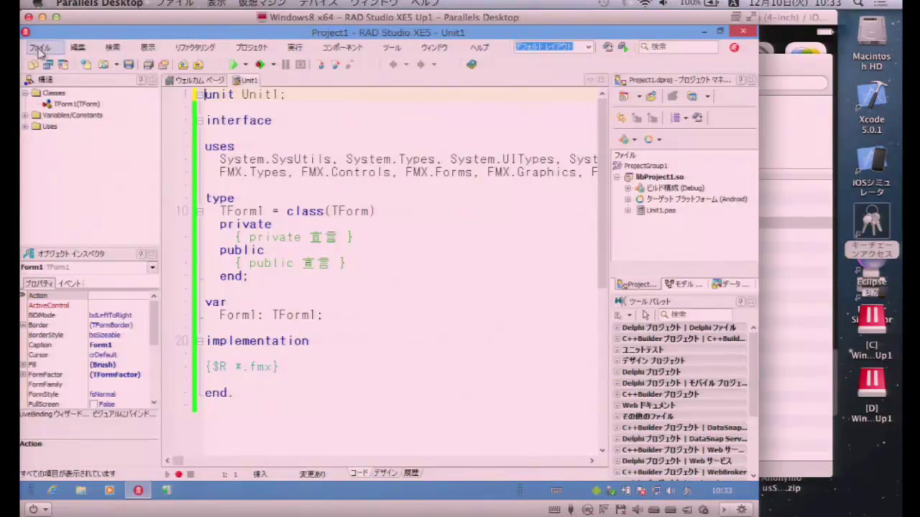
# - Create a new blank FireMonkey mobile application without saving the previous project
pyautogui.click(40, 48)
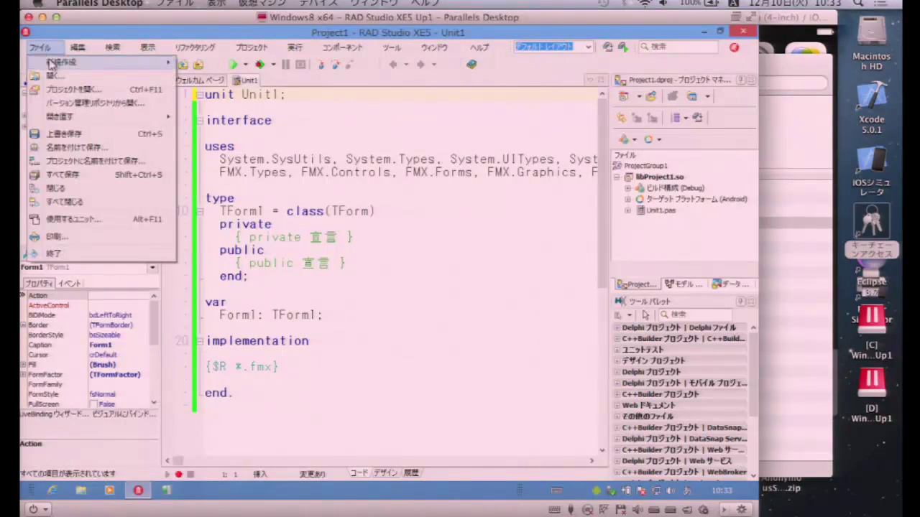
pyautogui.moveTo(53, 63)
pyautogui.click(302, 105)
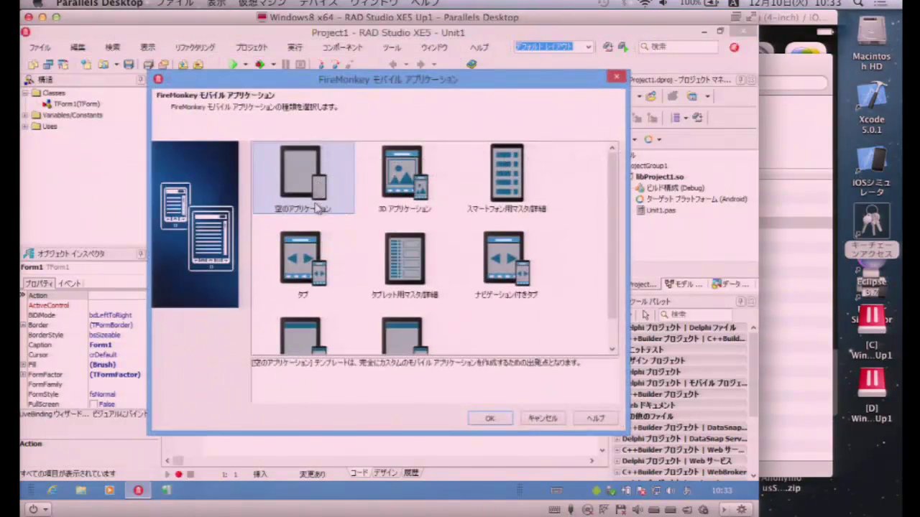
pyautogui.doubleClick(315, 202)
pyautogui.click(415, 278)
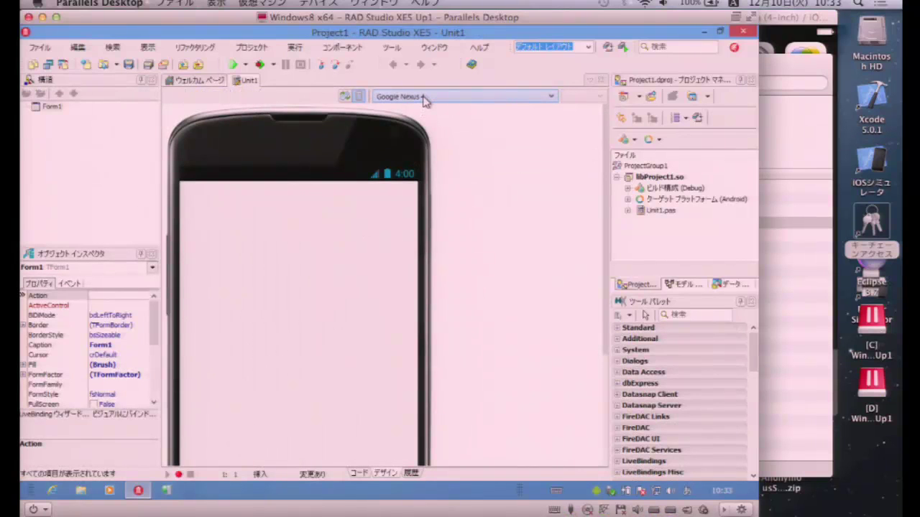
# - Switch the form designer's preview device to Google Nexus 7 (2012)
pyautogui.click(423, 100)
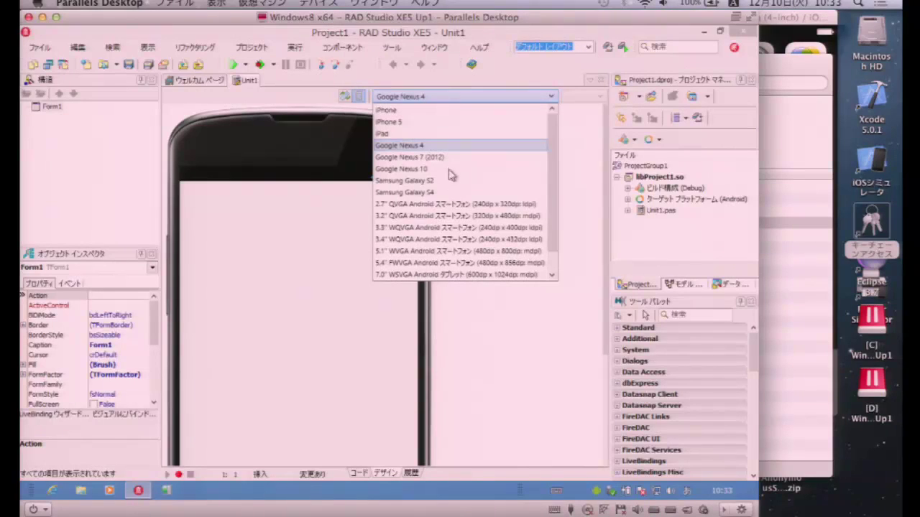
pyautogui.moveTo(548, 175)
pyautogui.mouseDown()
pyautogui.moveTo(553, 185)
pyautogui.moveTo(549, 177)
pyautogui.mouseUp()
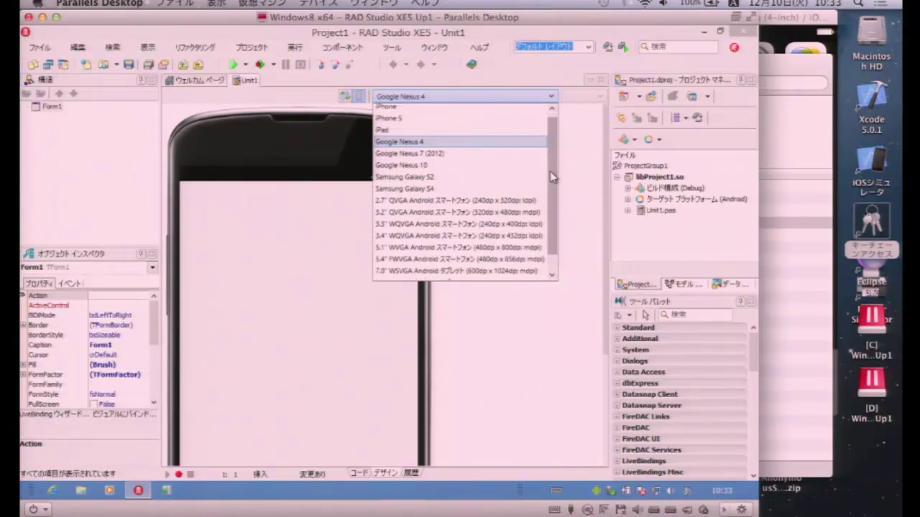
pyautogui.click(432, 153)
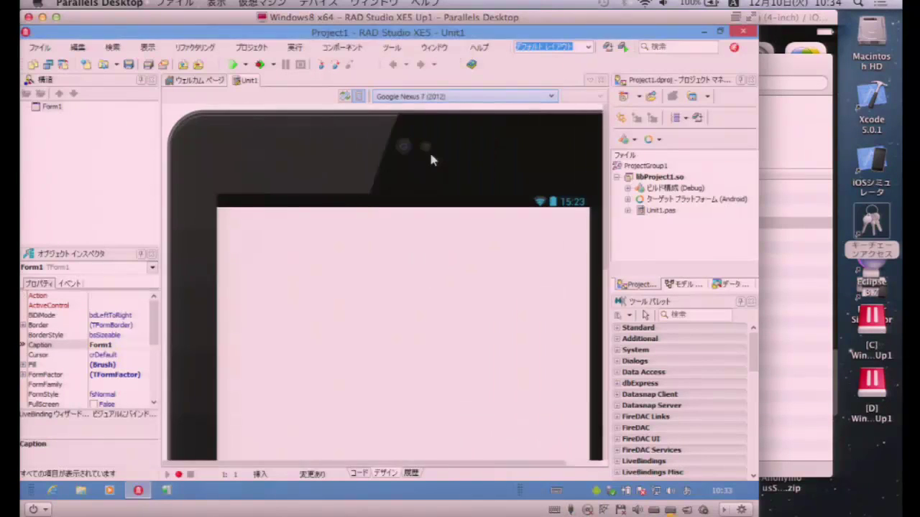
pyautogui.click(399, 51)
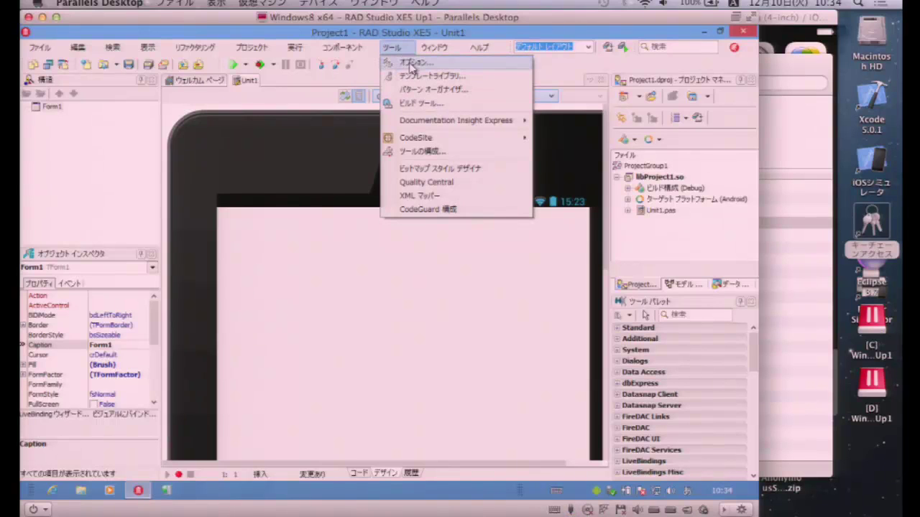
# - Go to the Form Designer Device Manager page in Tools Options
pyautogui.click(411, 66)
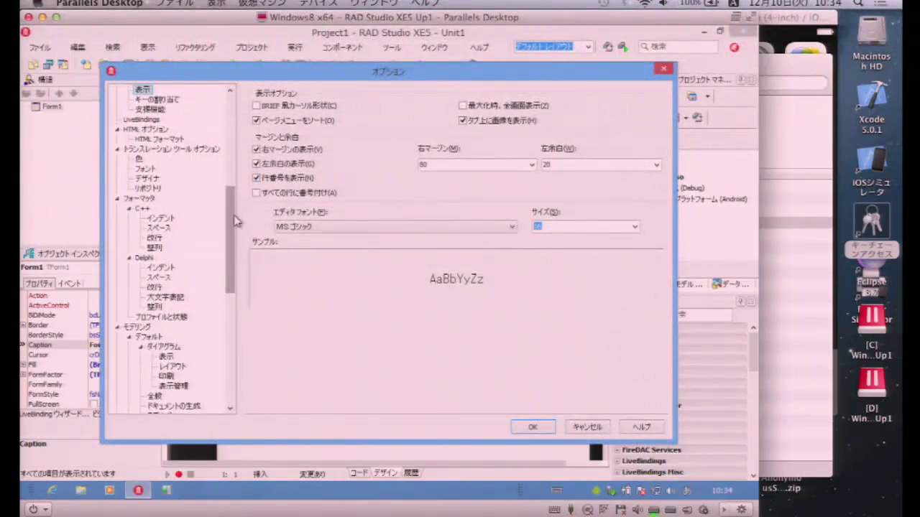
pyautogui.moveTo(234, 220); pyautogui.dragTo(231, 135)
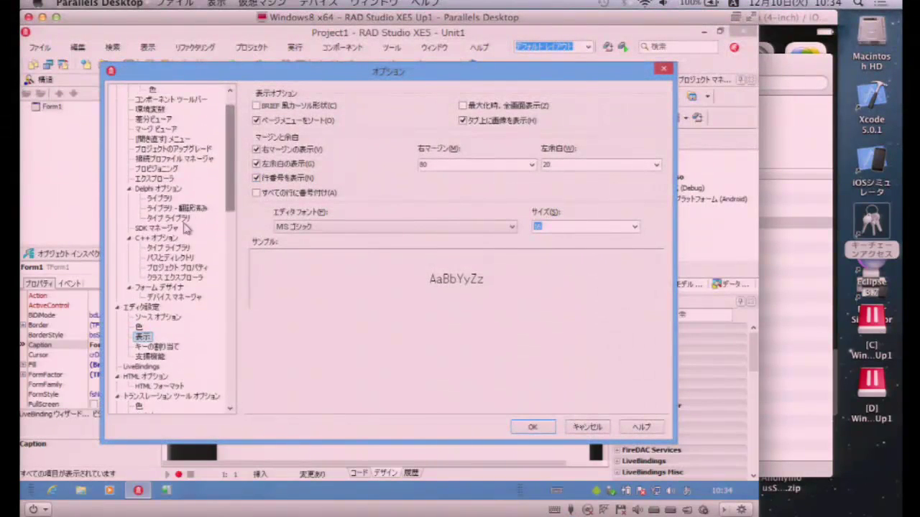
pyautogui.click(174, 298)
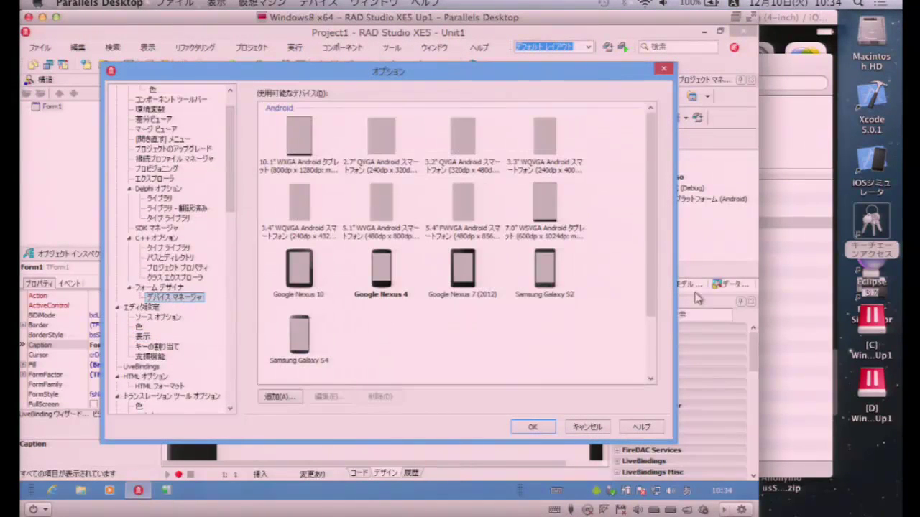
pyautogui.moveTo(652, 235); pyautogui.dragTo(643, 324)
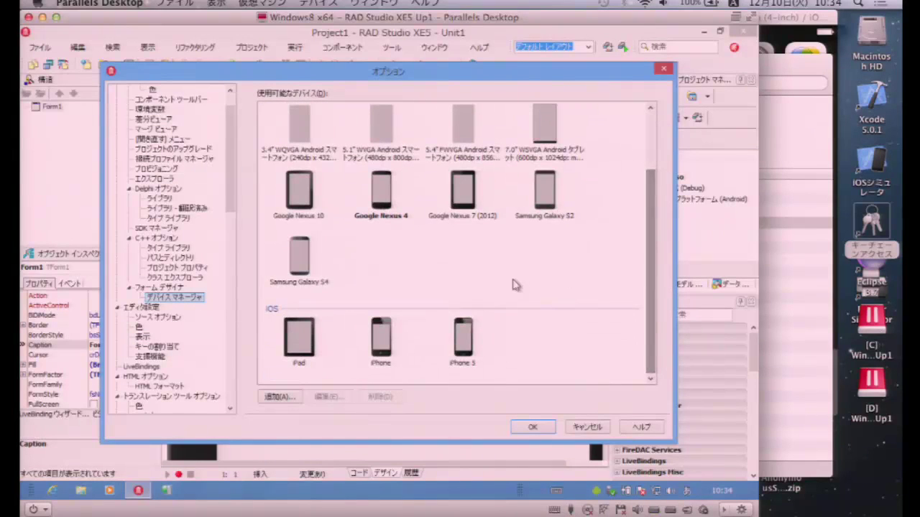
# - Select the Nexus devices; editing the built-in Google Nexus 7 (2012) is refused
pyautogui.click(385, 203)
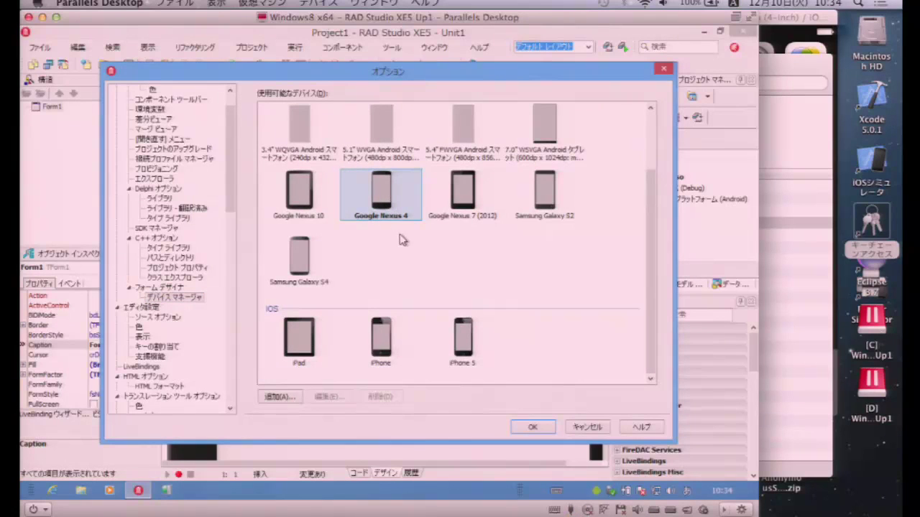
pyautogui.click(453, 217)
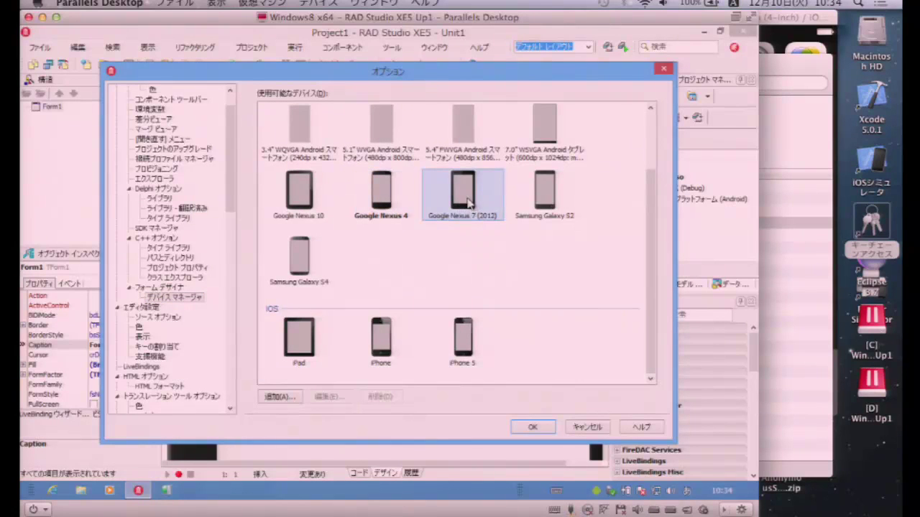
pyautogui.doubleClick(469, 201)
pyautogui.click(470, 277)
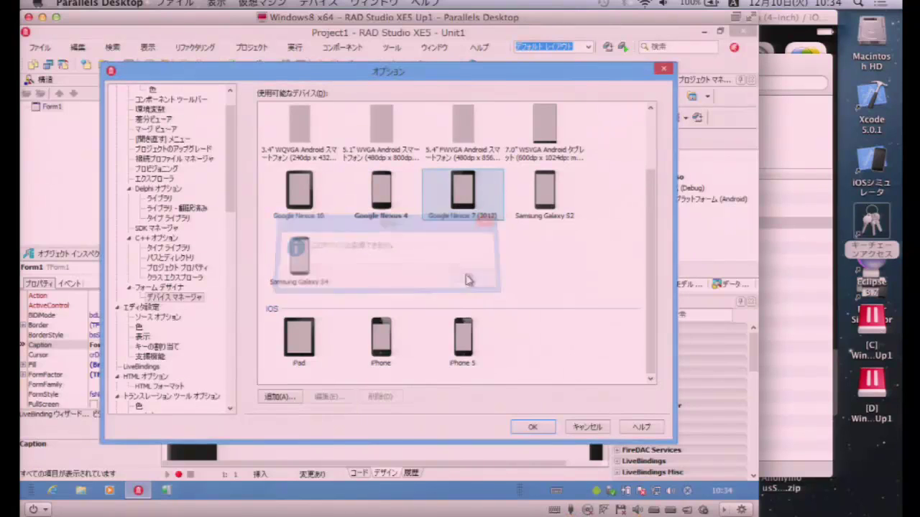
pyautogui.doubleClick(467, 210)
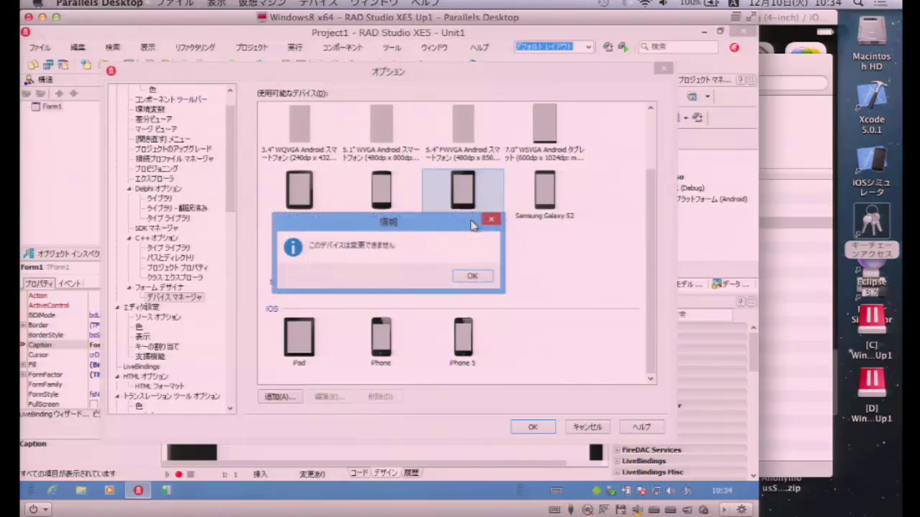
pyautogui.click(472, 277)
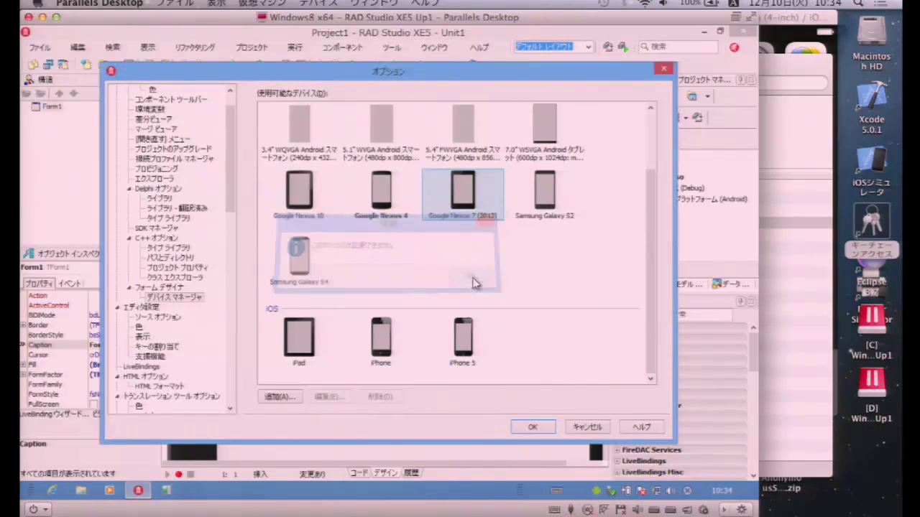
# - Set Google Nexus 7 (2012) as the default designer device
pyautogui.rightClick(464, 203)
pyautogui.click(475, 208)
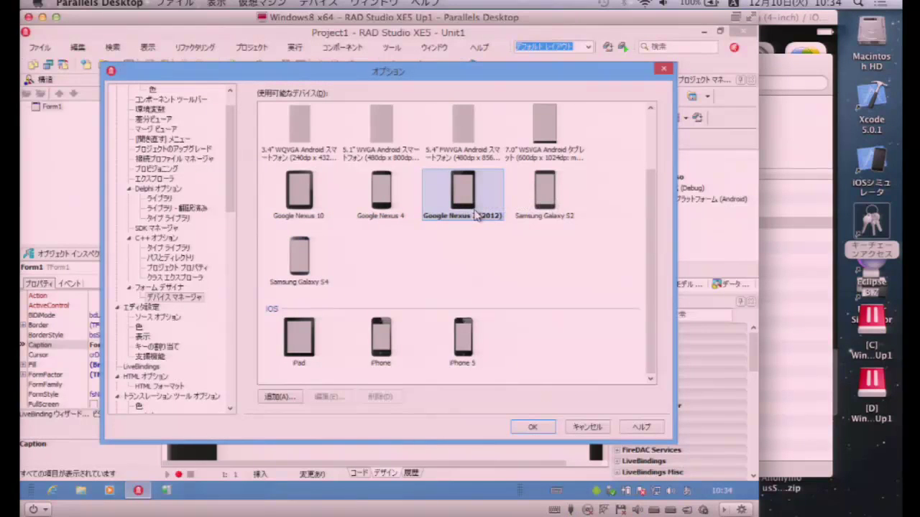
pyautogui.rightClick(387, 199)
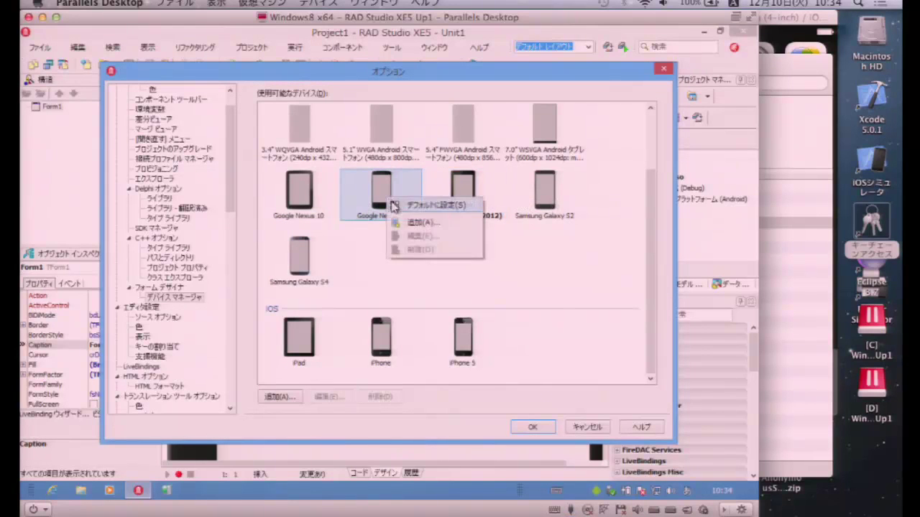
pyautogui.click(399, 206)
pyautogui.rightClick(456, 202)
pyautogui.click(474, 208)
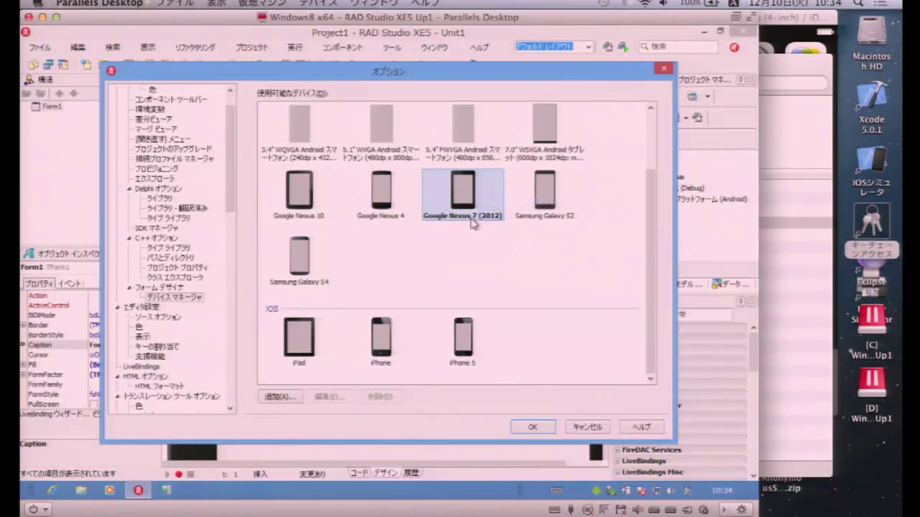
# - Cancel a new custom device definition and confirm the options with OK
pyautogui.click(293, 399)
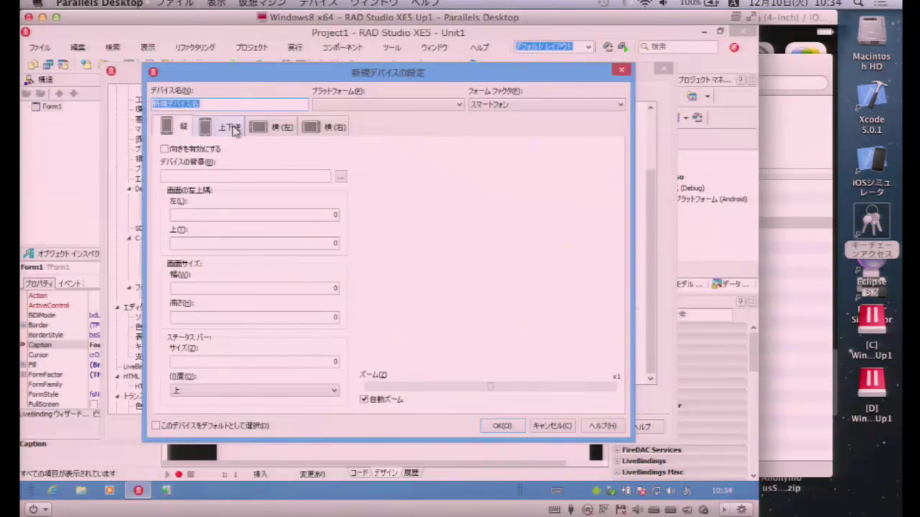
pyautogui.click(548, 426)
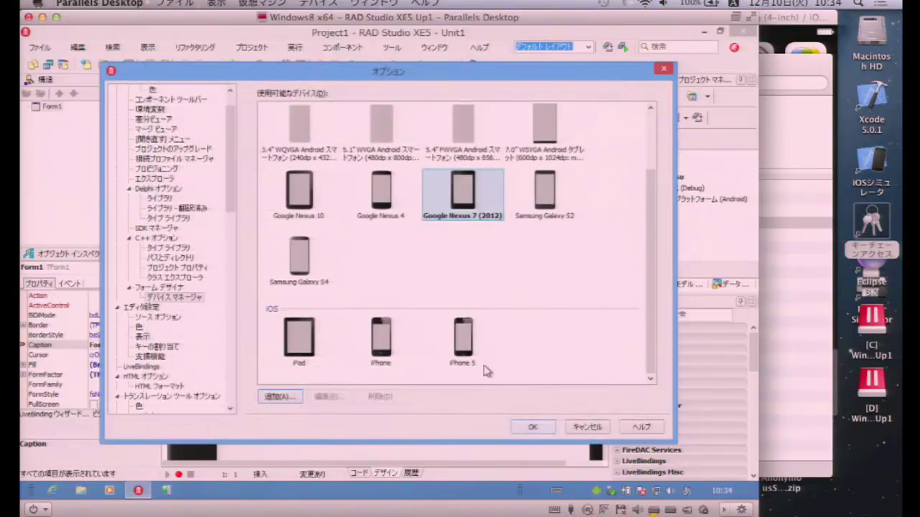
pyautogui.click(531, 427)
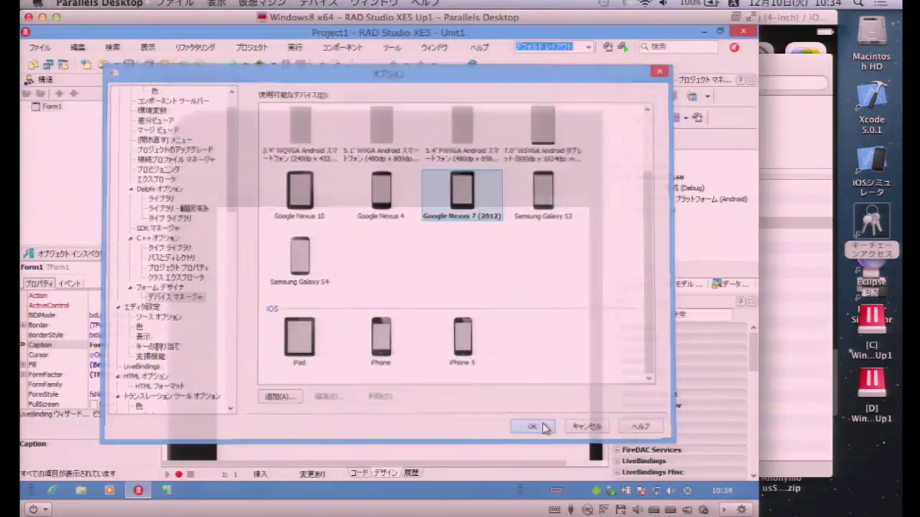
# - Close all projects, saving changes first
pyautogui.click(36, 46)
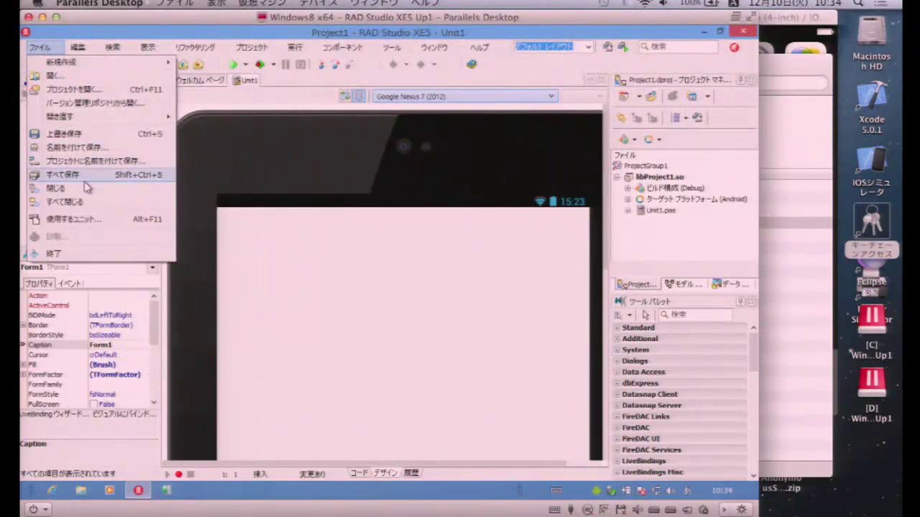
pyautogui.click(92, 202)
pyautogui.click(361, 276)
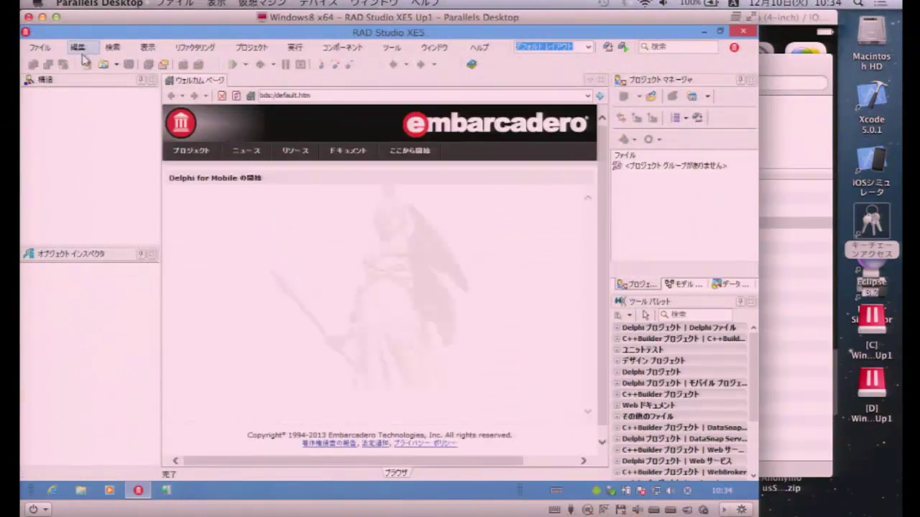
# - Create a blank FireMonkey mobile app, confirm it previews Google Nexus 7 (2012), then close all
pyautogui.click(39, 47)
pyautogui.moveTo(63, 62)
pyautogui.click(267, 103)
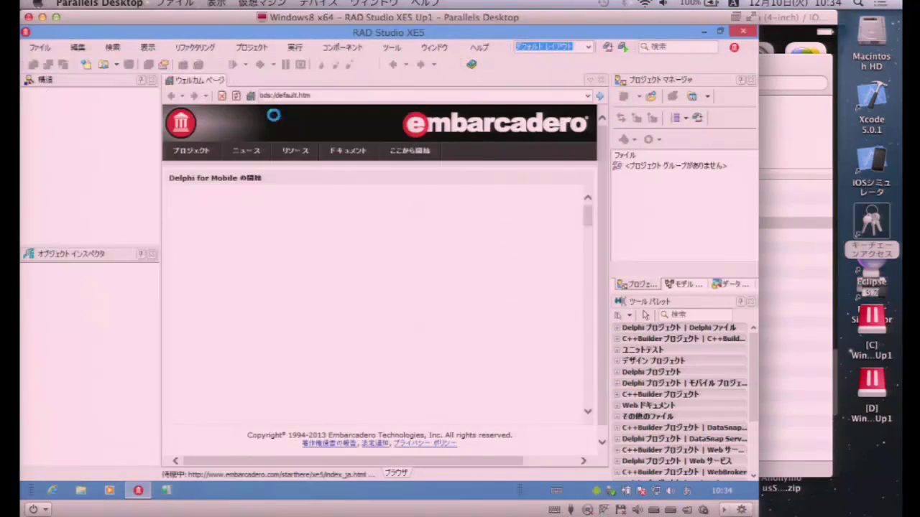
pyautogui.doubleClick(280, 177)
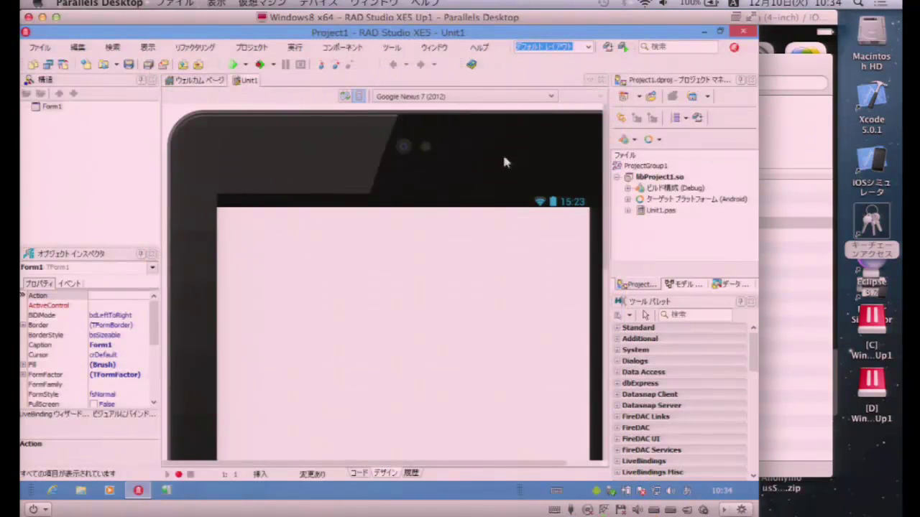
pyautogui.click(499, 96)
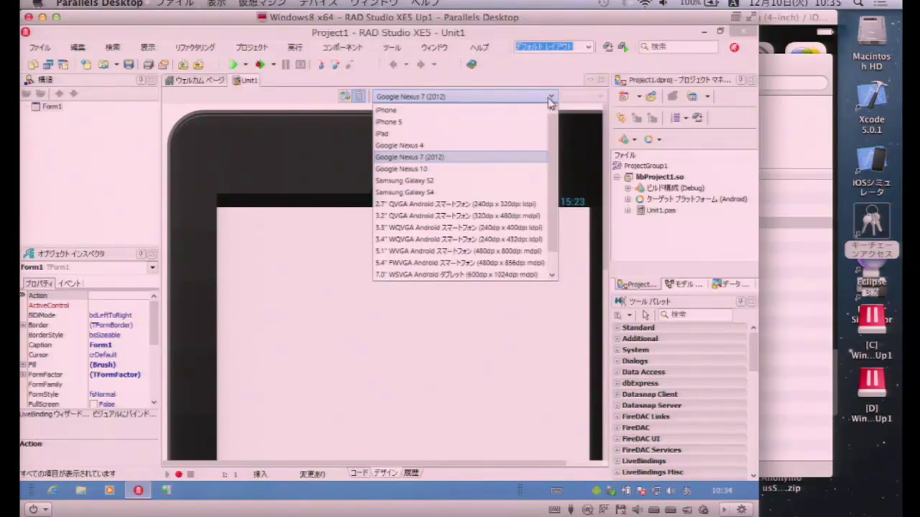
pyautogui.click(446, 159)
pyautogui.click(40, 47)
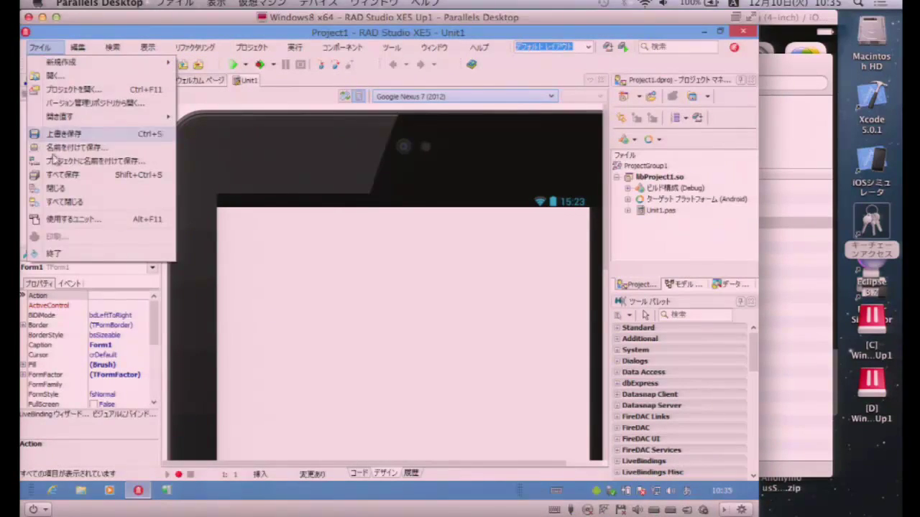
pyautogui.click(63, 203)
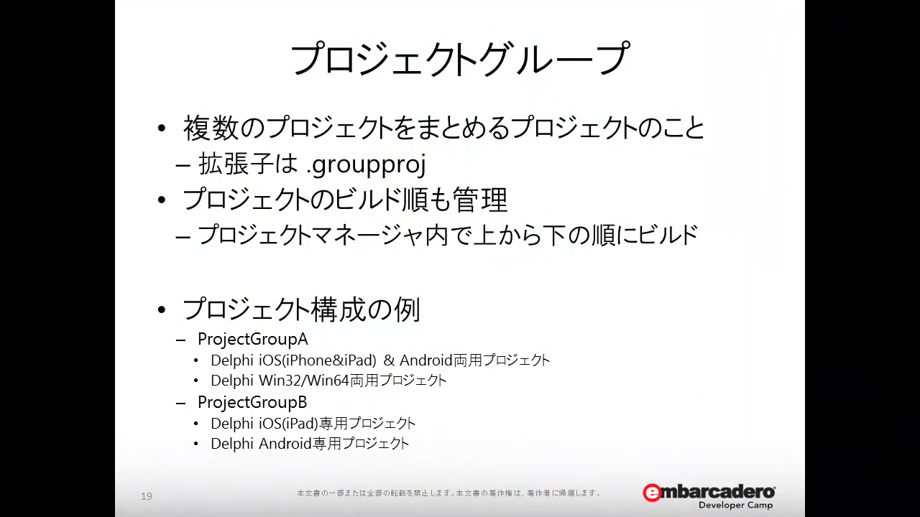